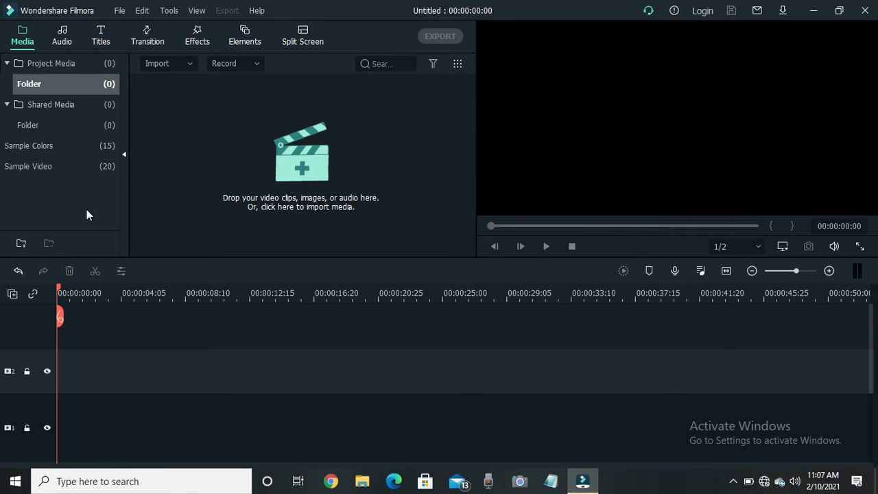
# - Place the Black sample color clip at the start of video track 1
pyautogui.click(88, 148)
pyautogui.click(158, 122)
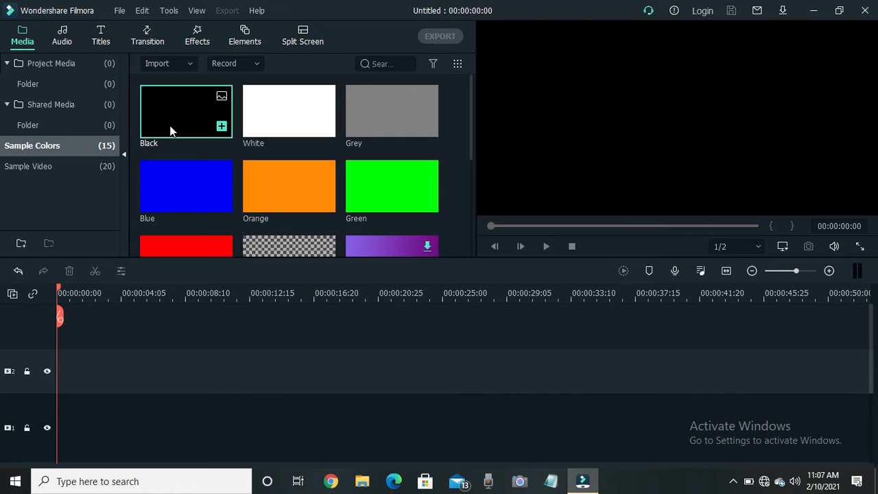
pyautogui.moveTo(172, 131); pyautogui.dragTo(60, 427)
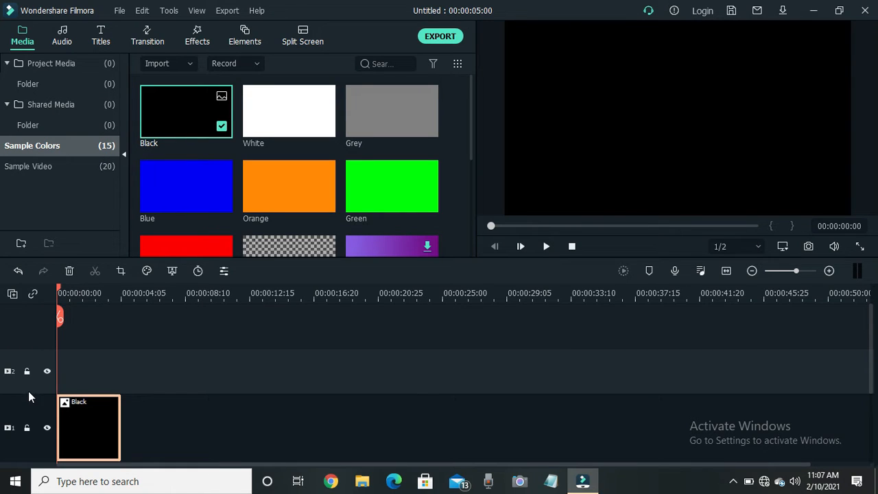
# - Search the titles for "DE" and place the Default Title on track 2 above the black clip
pyautogui.click(101, 36)
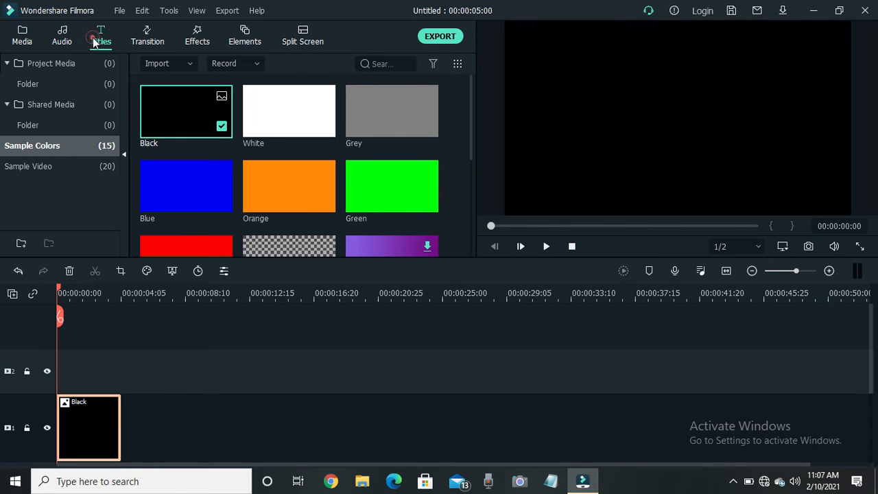
pyautogui.click(405, 64)
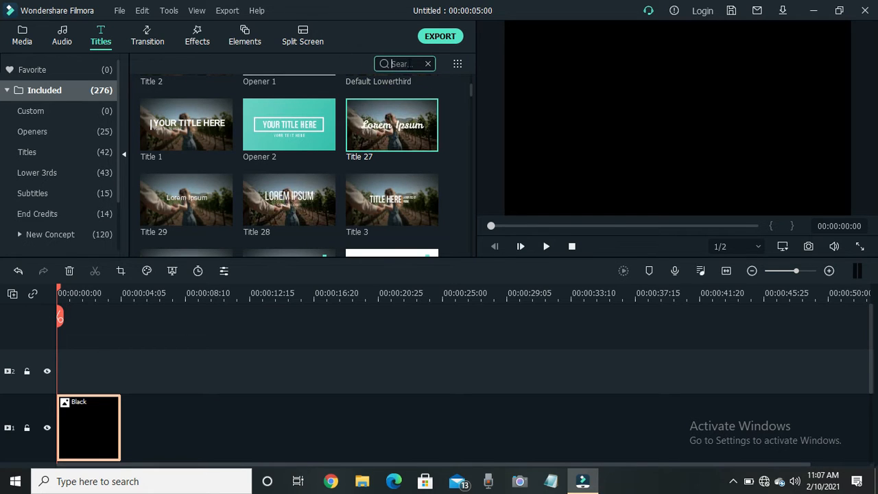
pyautogui.write('DE')
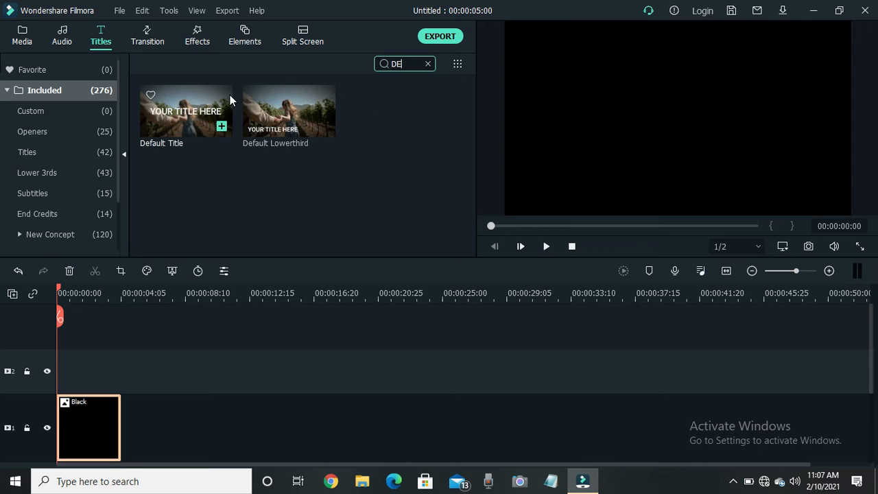
pyautogui.moveTo(192, 116); pyautogui.dragTo(63, 371)
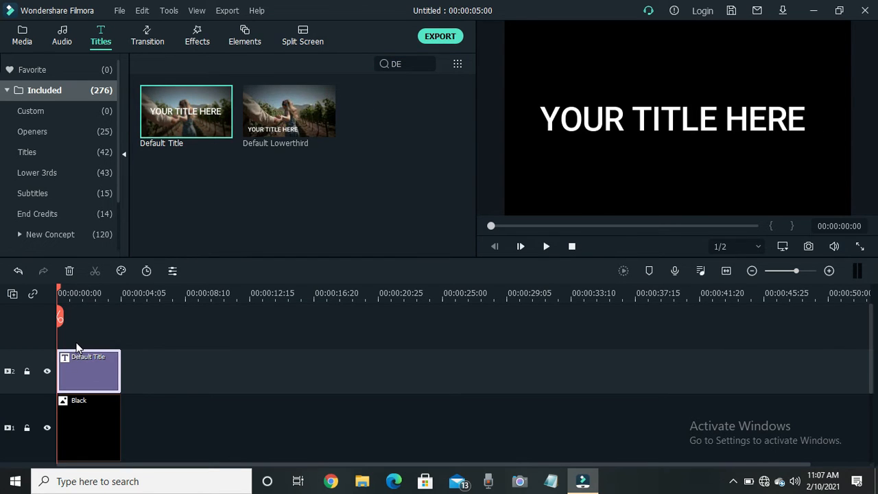
# - Open the title in advanced text editing and replace its text with "ZOOM"
pyautogui.doubleClick(81, 392)
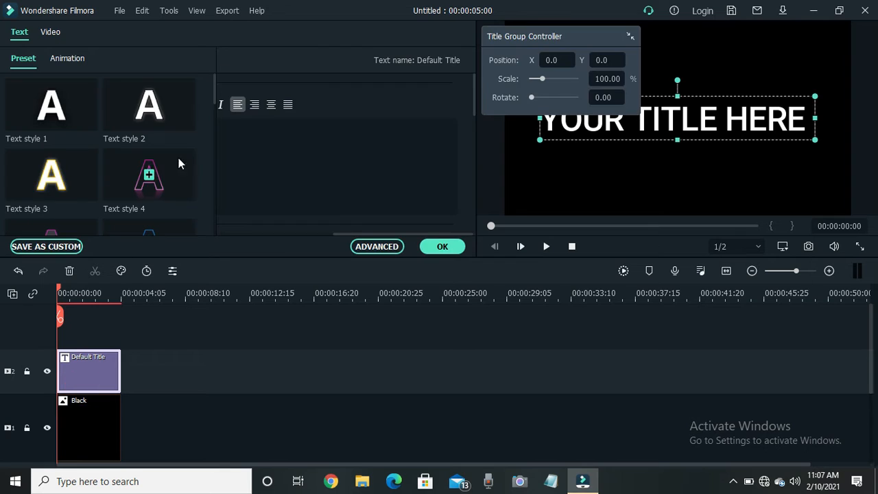
pyautogui.click(395, 247)
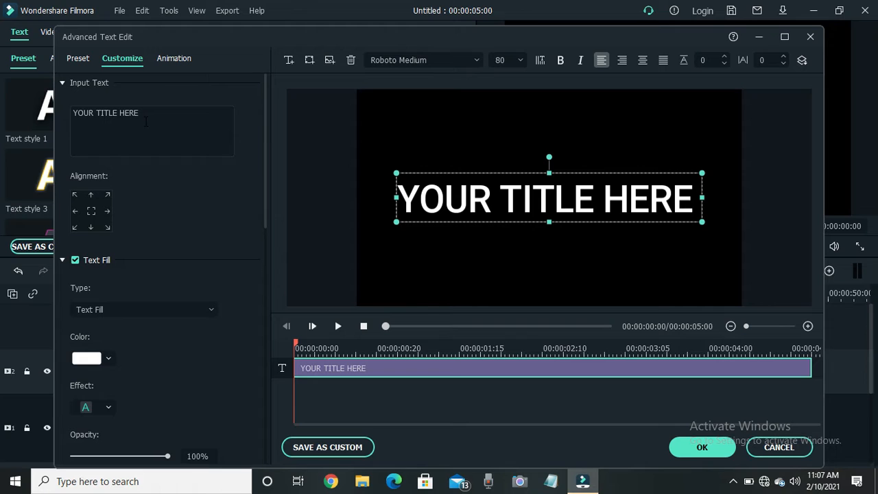
pyautogui.click(137, 113)
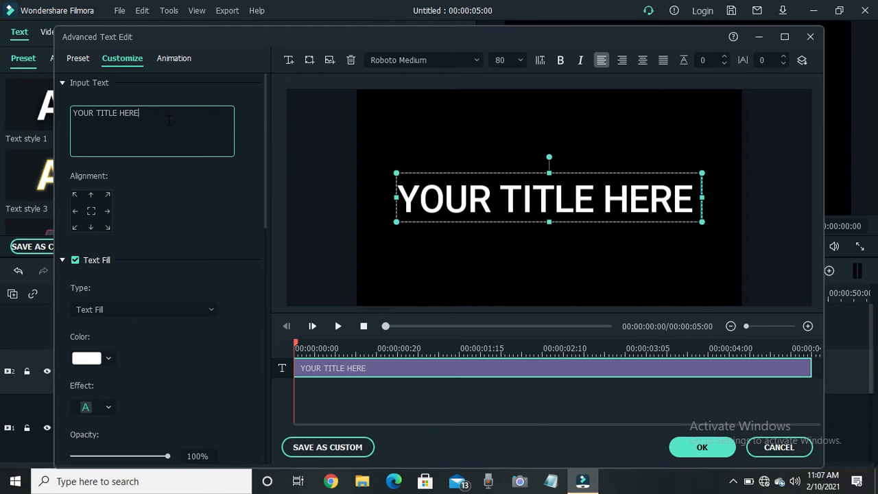
pyautogui.press('BackSpace')
pyautogui.press('BackSpace')
pyautogui.press('BackSpace')
pyautogui.press('BackSpace')
pyautogui.press('BackSpace')
pyautogui.press('BackSpace')
pyautogui.press('BackSpace')
pyautogui.press('BackSpace')
pyautogui.press('BackSpace')
pyautogui.press('BackSpace')
pyautogui.press('BackSpace')
pyautogui.press('BackSpace')
pyautogui.press('BackSpace')
pyautogui.press('BackSpace')
pyautogui.press('BackSpace')
pyautogui.press('BackSpace')
pyautogui.write('ZOOM')
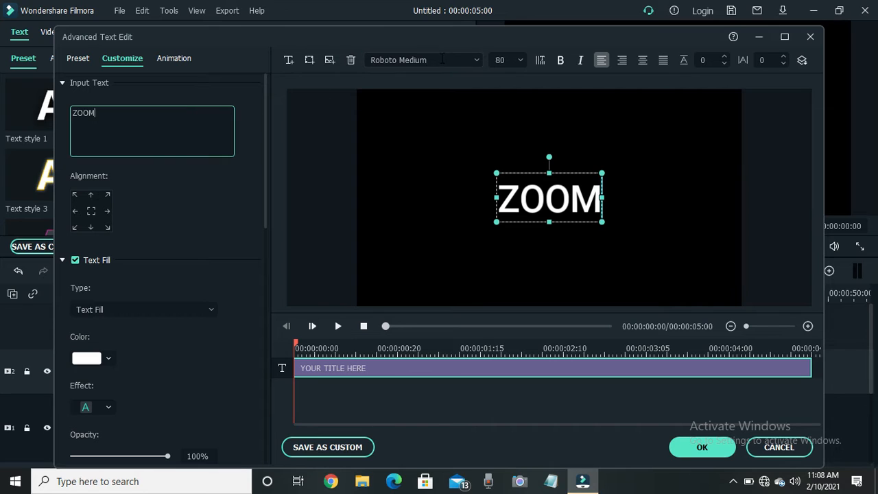
# - Set the ZOOM title's font to Rockwell Condensed Negreta, enlarge the text, and apply the title changes
pyautogui.scroll(-6, 441, 60)
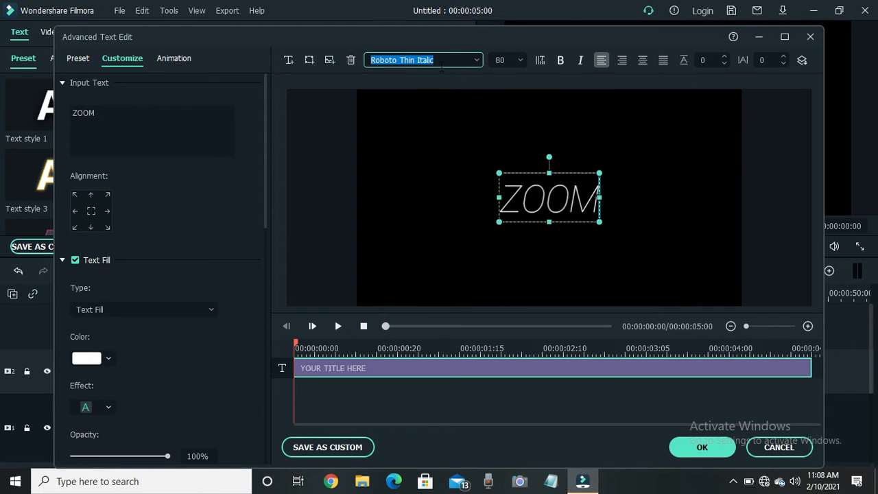
pyautogui.scroll(-3, 442, 67)
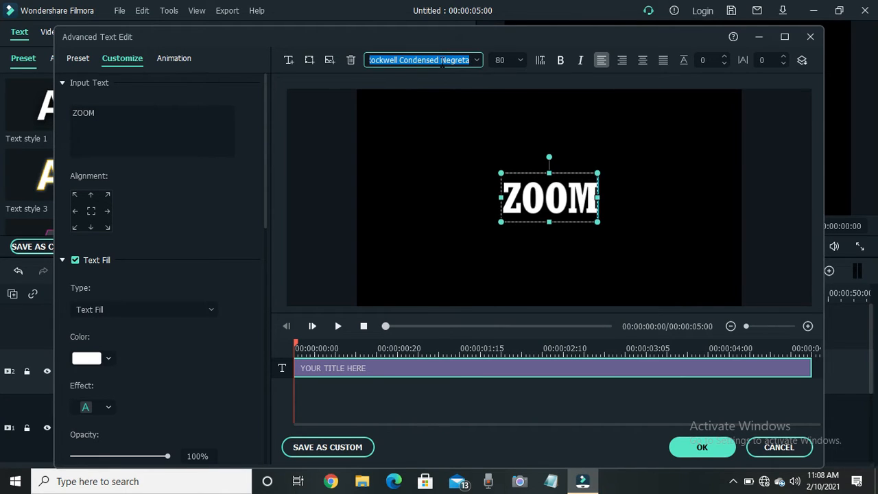
pyautogui.scroll(2, 513, 59)
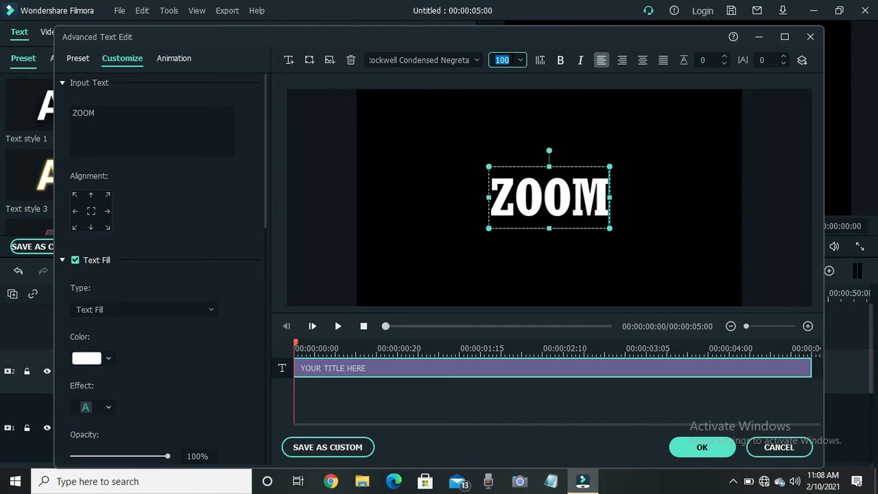
pyautogui.scroll(2, 513, 59)
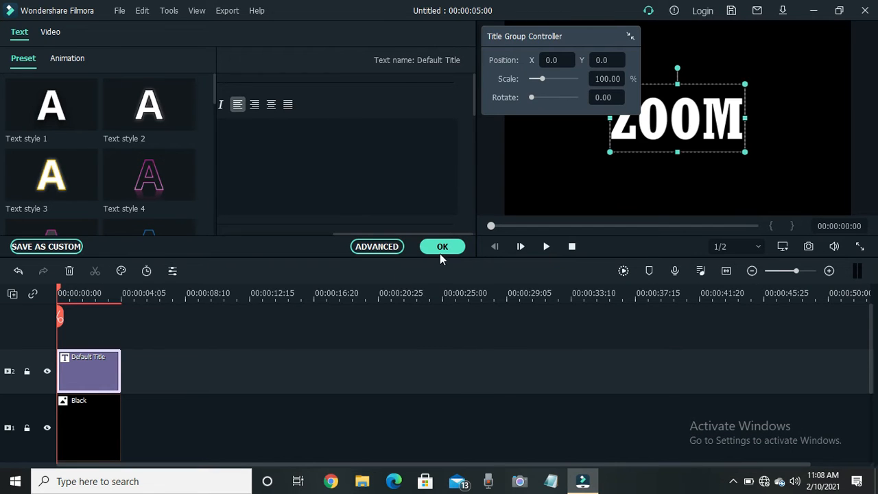
pyautogui.click(440, 250)
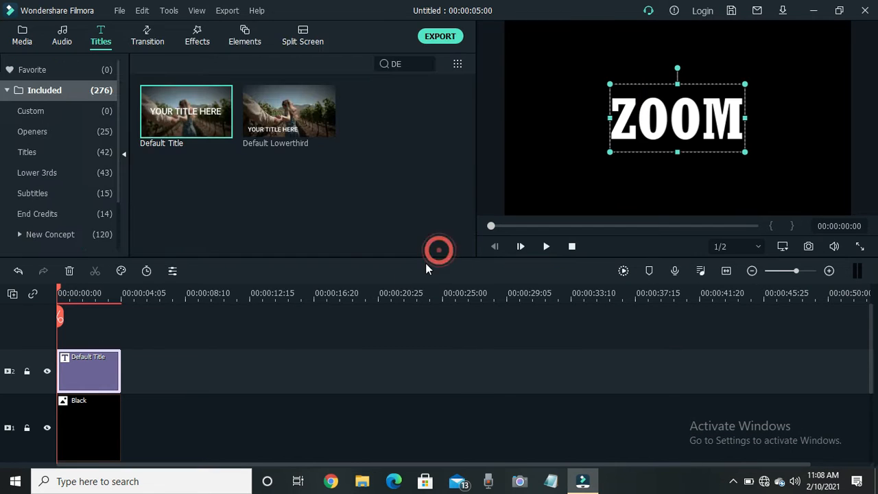
# - Capture a snapshot of the ZOOM title frame and replace both timeline clips with it at the start of track 2
pyautogui.click(804, 245)
pyautogui.click(22, 34)
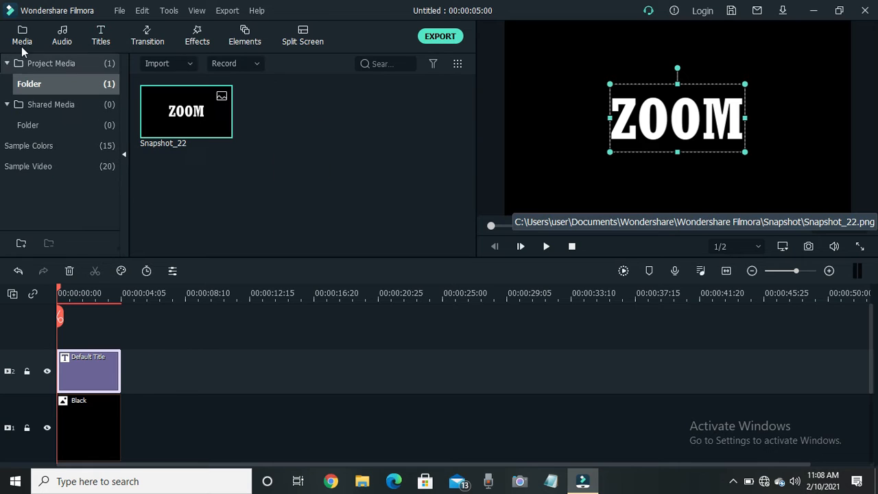
pyautogui.click(89, 418)
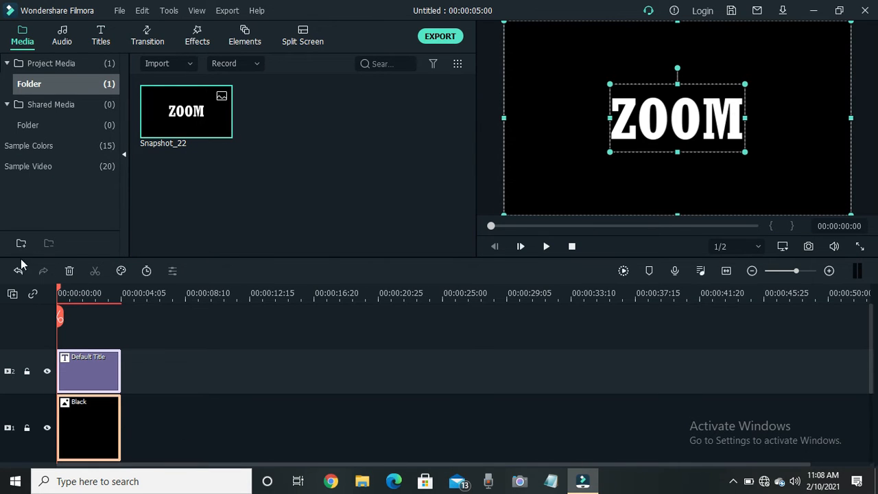
pyautogui.click(69, 270)
pyautogui.moveTo(165, 120); pyautogui.dragTo(56, 376)
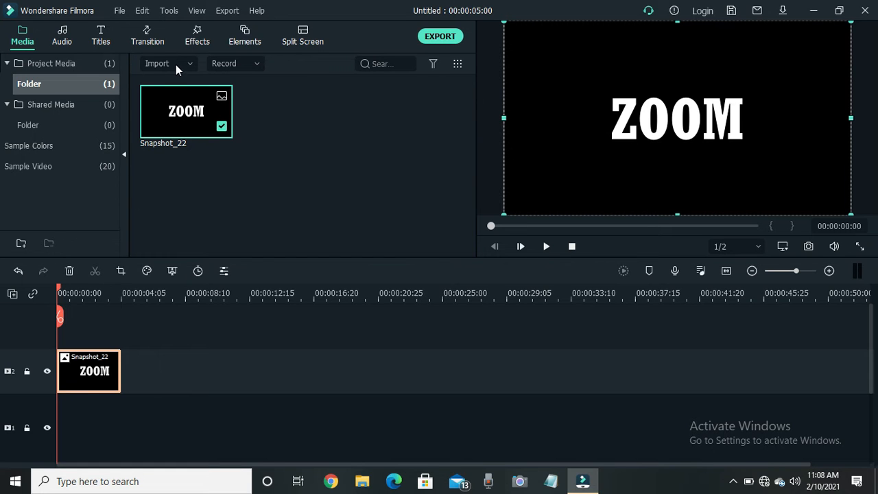
# - Apply Pan & Zoom to the snapshot clip, shrinking the end frame to about 131 x 74 over the second O
pyautogui.rightClick(96, 373)
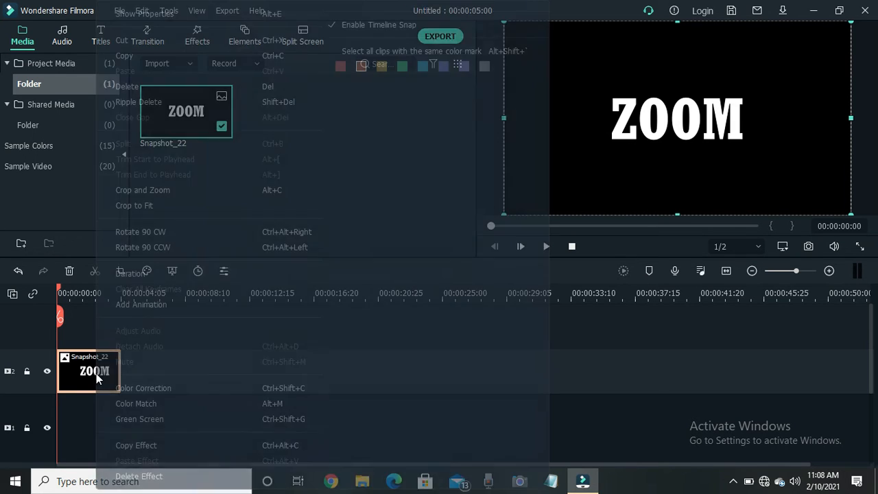
pyautogui.click(174, 195)
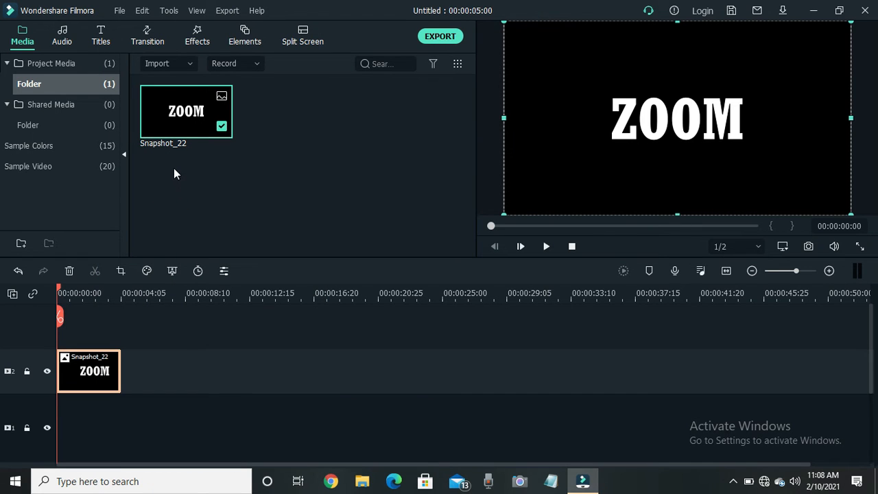
pyautogui.click(244, 31)
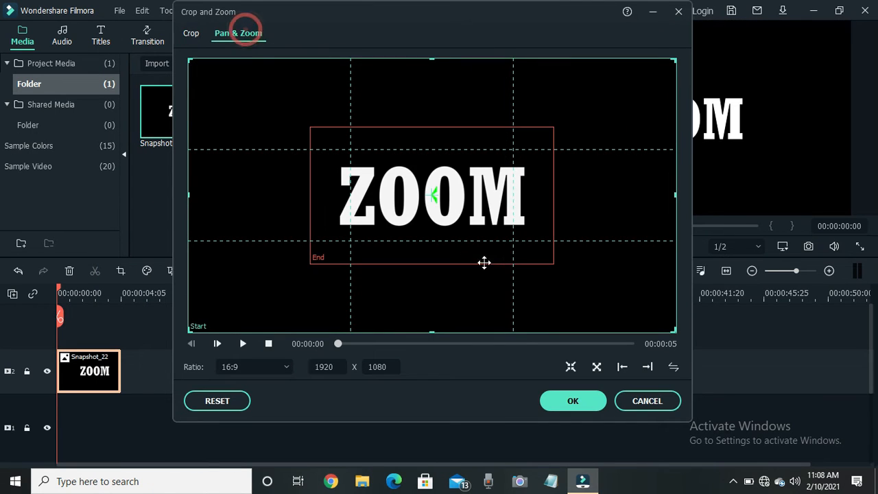
pyautogui.click(446, 195)
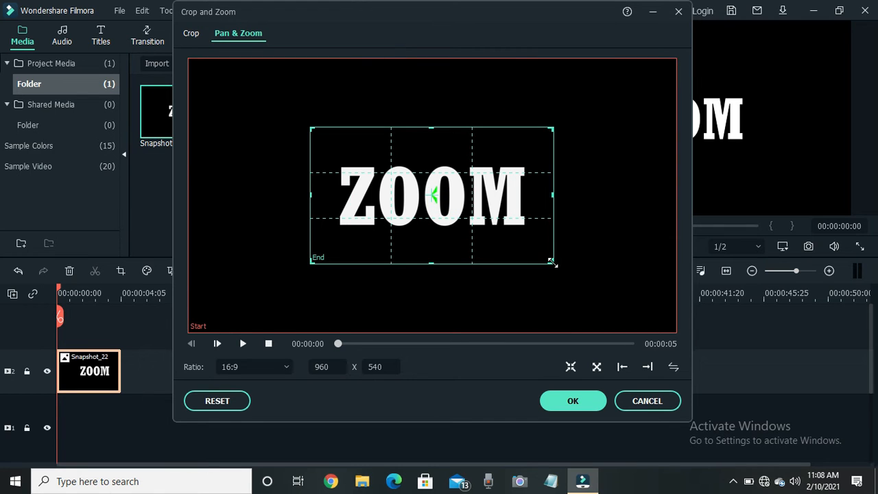
pyautogui.moveTo(554, 261); pyautogui.dragTo(447, 200)
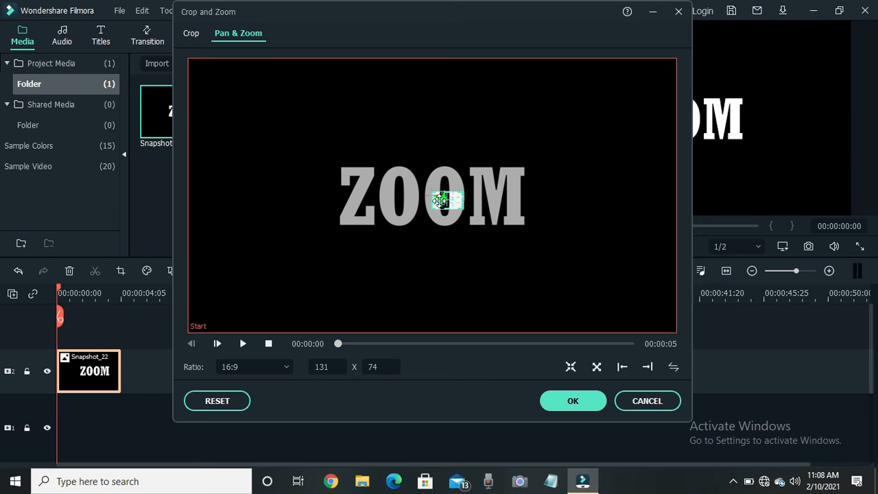
pyautogui.click(592, 399)
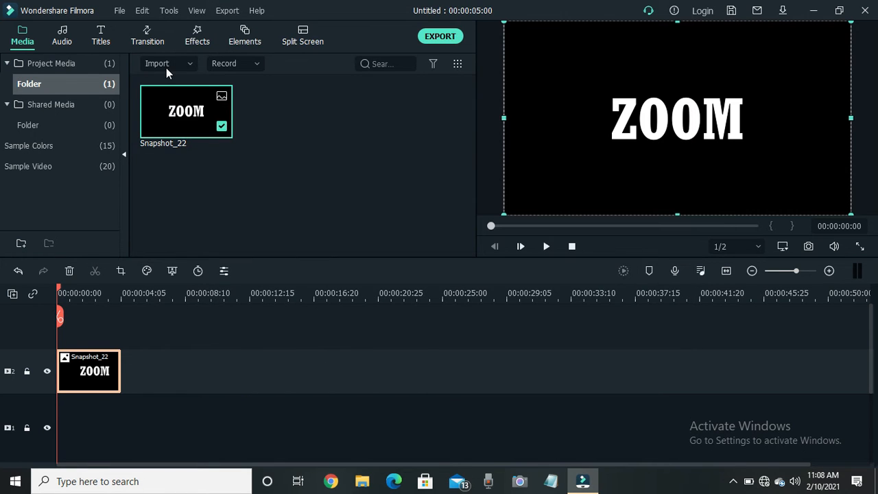
# - Import Sunset - 10737.mp4 from the Videos folder and place it at the start of track 1 beneath the snapshot clip
pyautogui.click(166, 68)
pyautogui.click(180, 85)
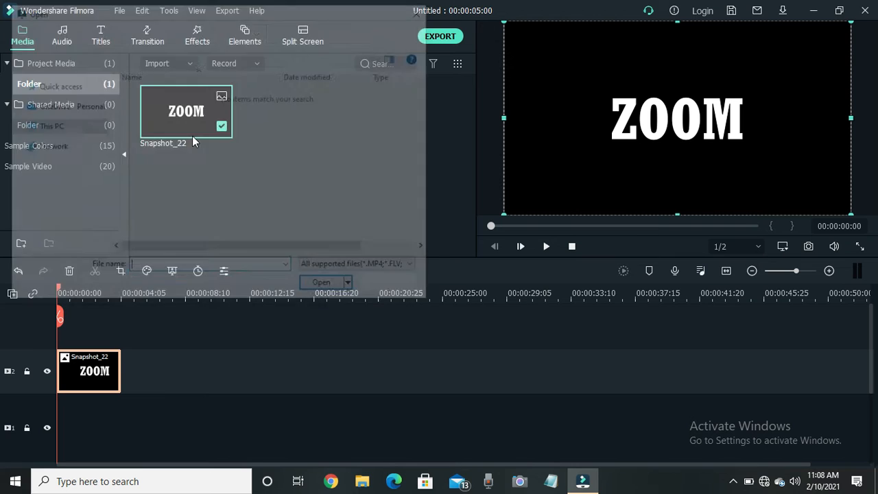
pyautogui.scroll(-1, 21, 206)
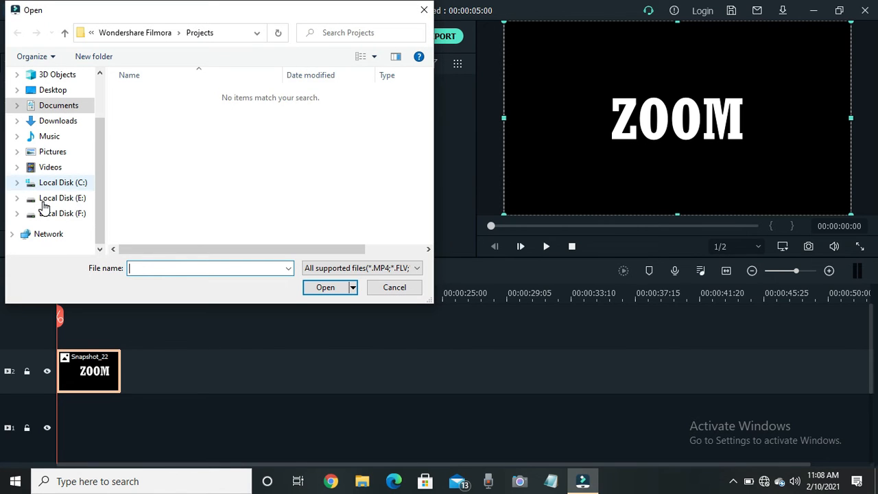
pyautogui.click(61, 167)
pyautogui.scroll(-8, 157, 176)
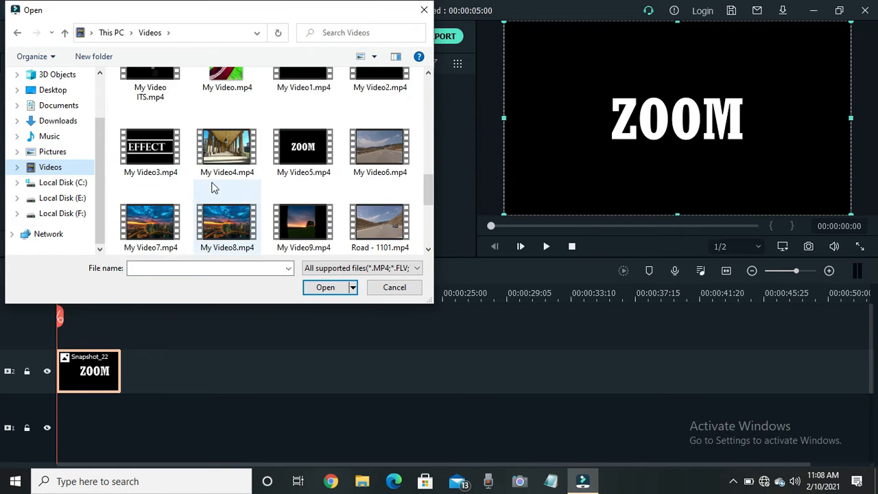
pyautogui.scroll(-5, 219, 185)
pyautogui.scroll(4, 229, 181)
pyautogui.scroll(1, 233, 170)
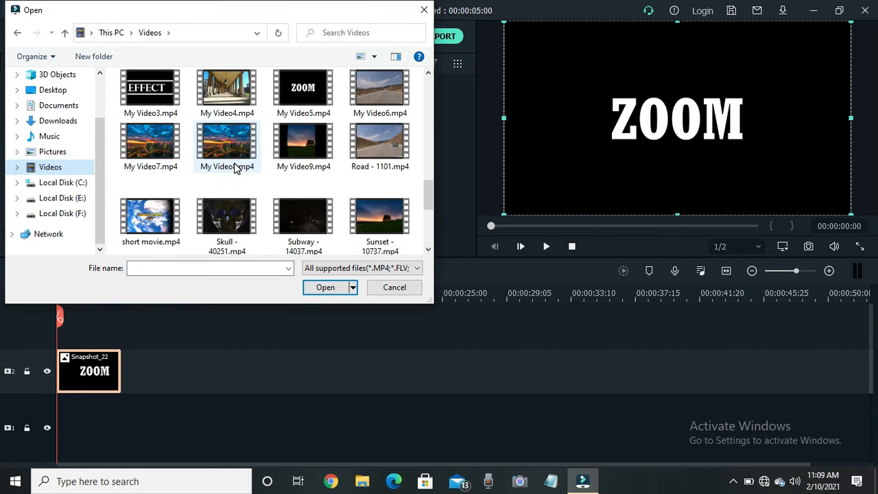
pyautogui.click(389, 212)
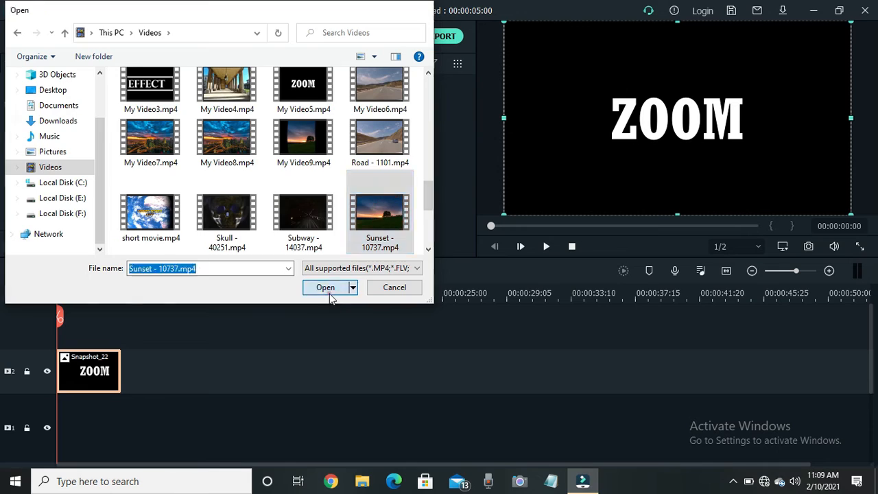
pyautogui.click(328, 290)
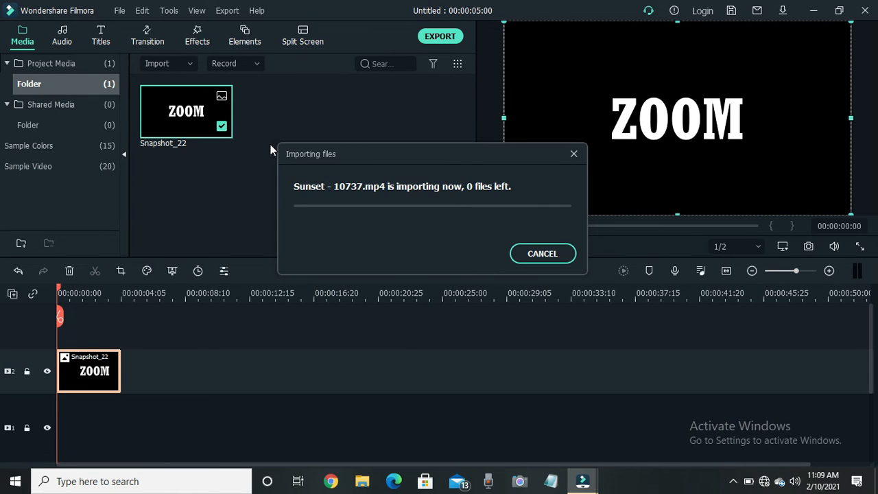
pyautogui.moveTo(281, 119); pyautogui.dragTo(128, 421)
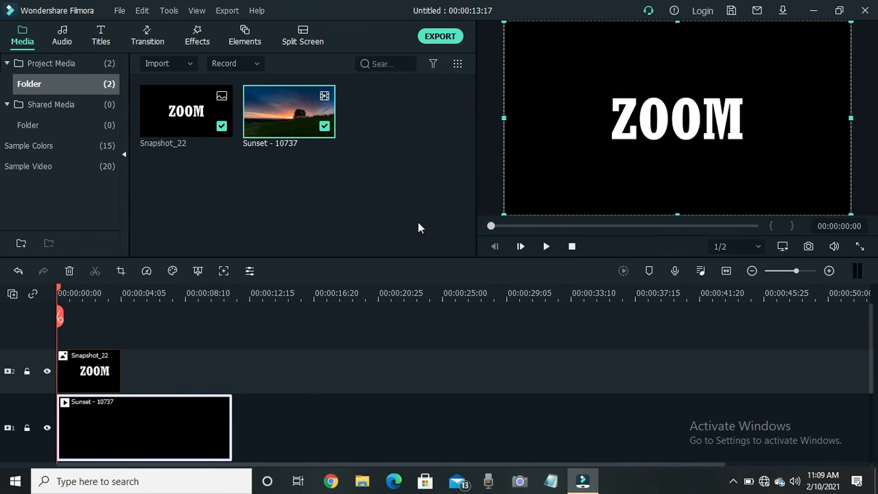
# - Preview the zoom and trim the end of the Sunset clip to match the end of the snapshot clip
pyautogui.click(546, 246)
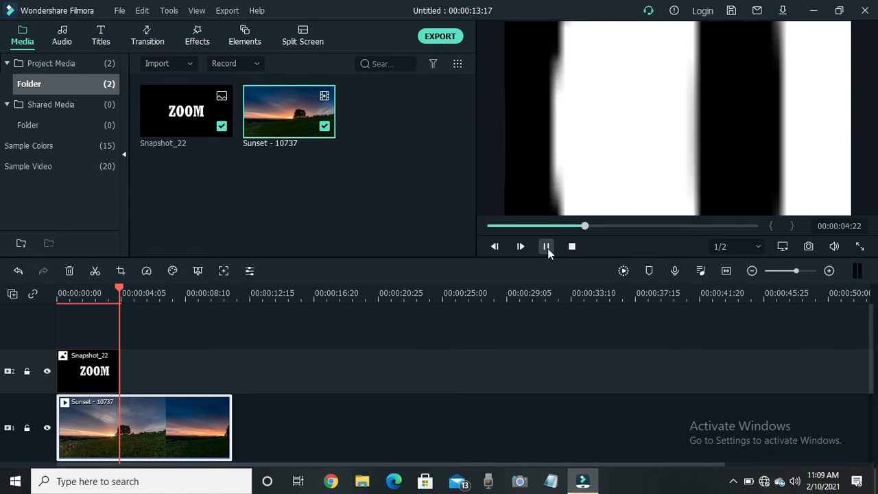
pyautogui.click(547, 247)
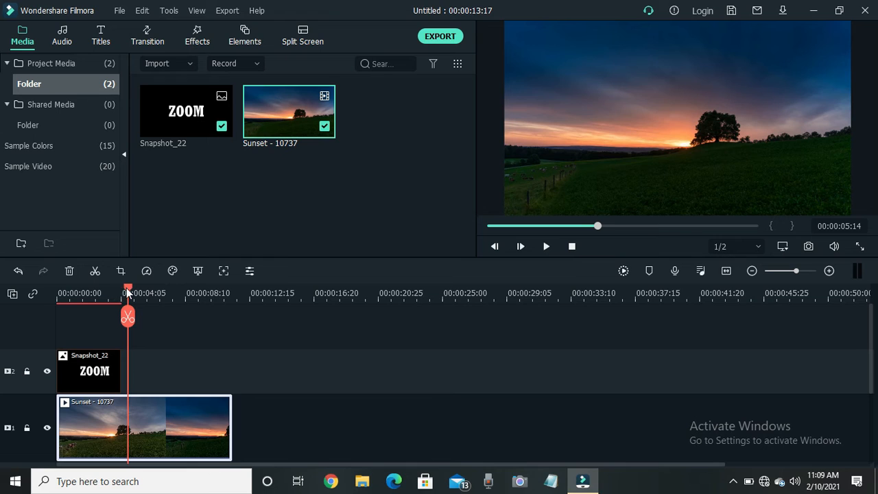
pyautogui.moveTo(126, 287); pyautogui.dragTo(120, 289)
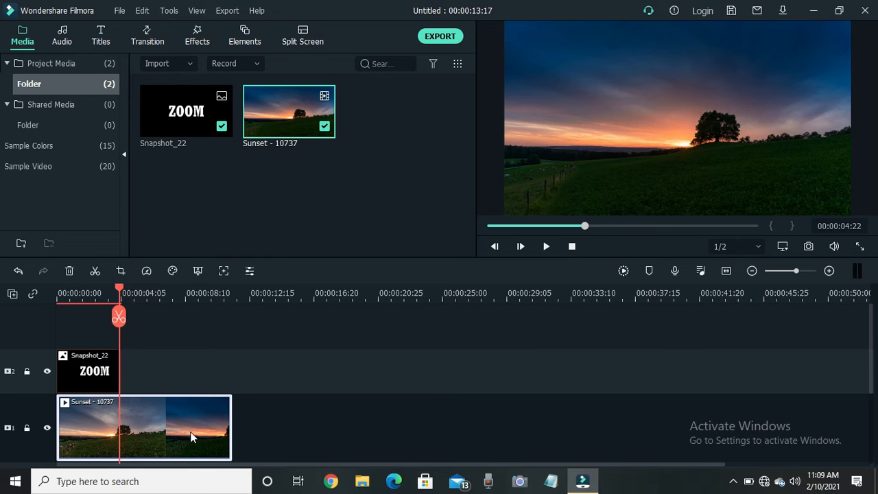
pyautogui.moveTo(233, 417); pyautogui.dragTo(119, 418)
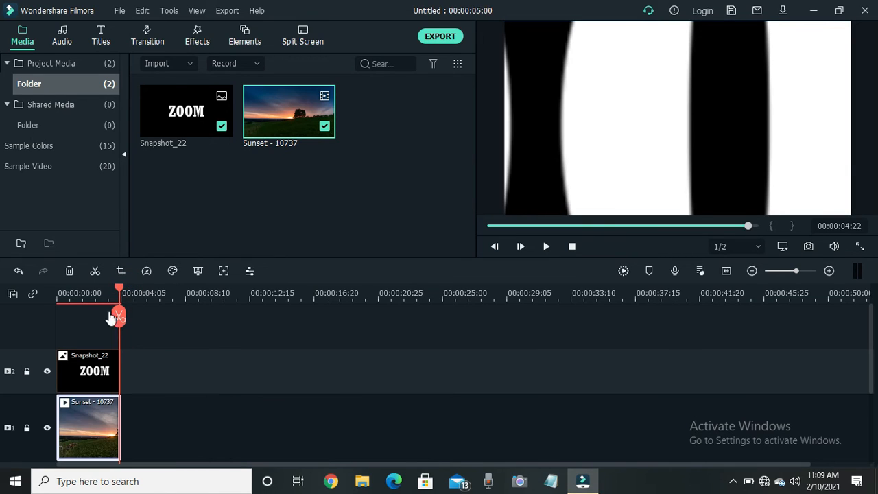
# - Capture a snapshot of the fully zoomed frame and place it directly after the ZOOM snapshot clip on track 2
pyautogui.click(809, 247)
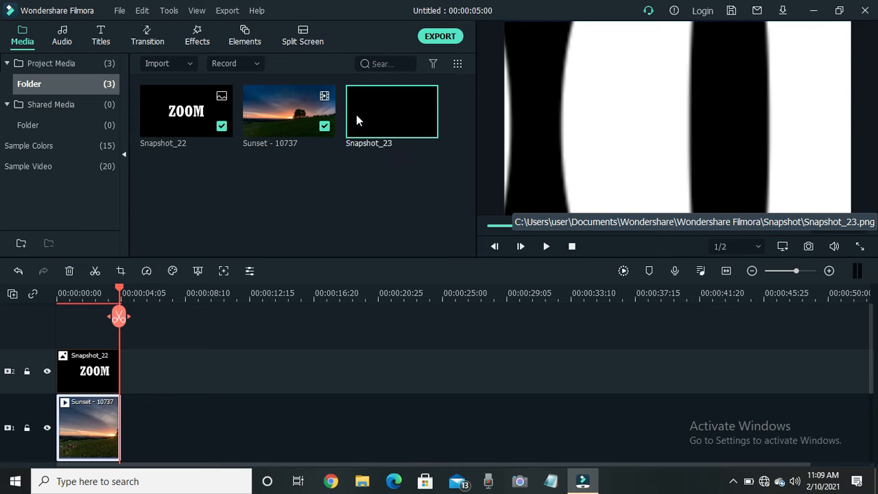
pyautogui.moveTo(354, 116); pyautogui.dragTo(130, 372)
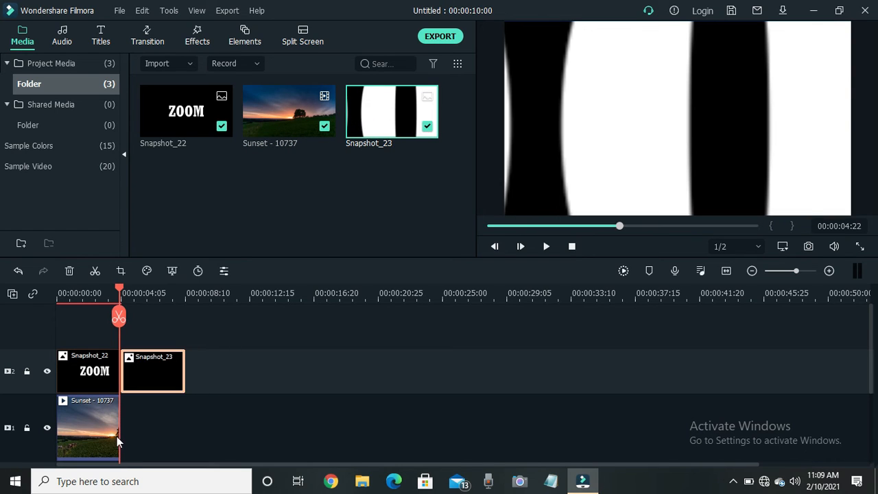
# - Apply Pan & Zoom to the second snapshot clip, with a 532 x 299 end frame inside the white area between the black bands
pyautogui.rightClick(144, 382)
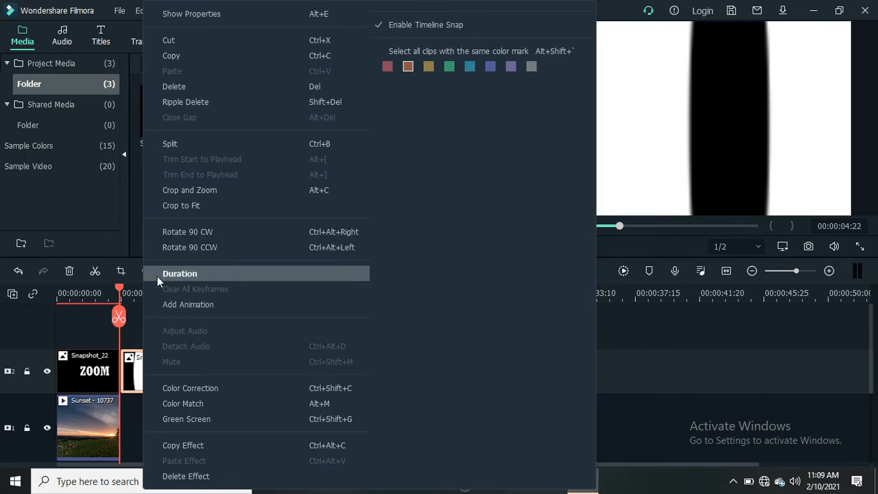
pyautogui.click(183, 195)
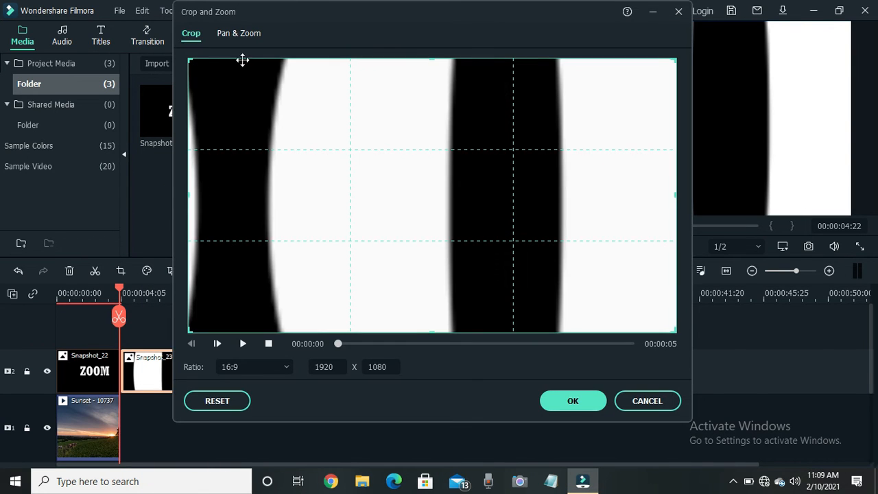
pyautogui.click(238, 32)
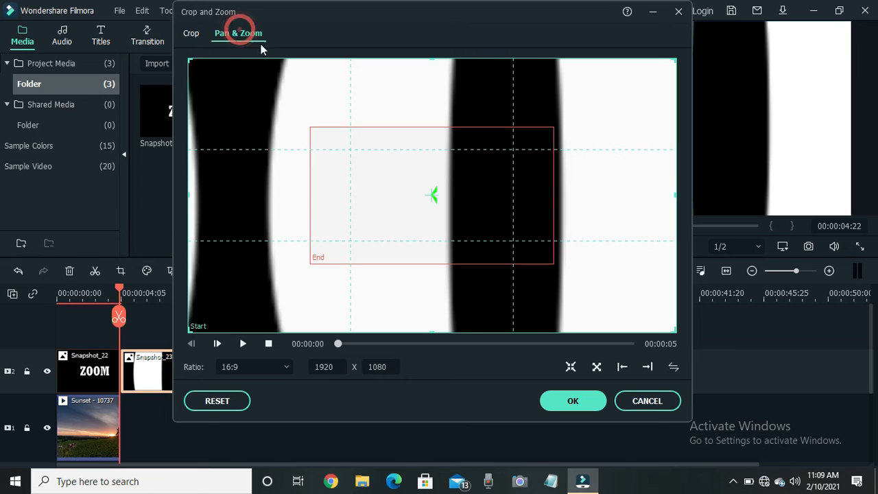
pyautogui.click(438, 199)
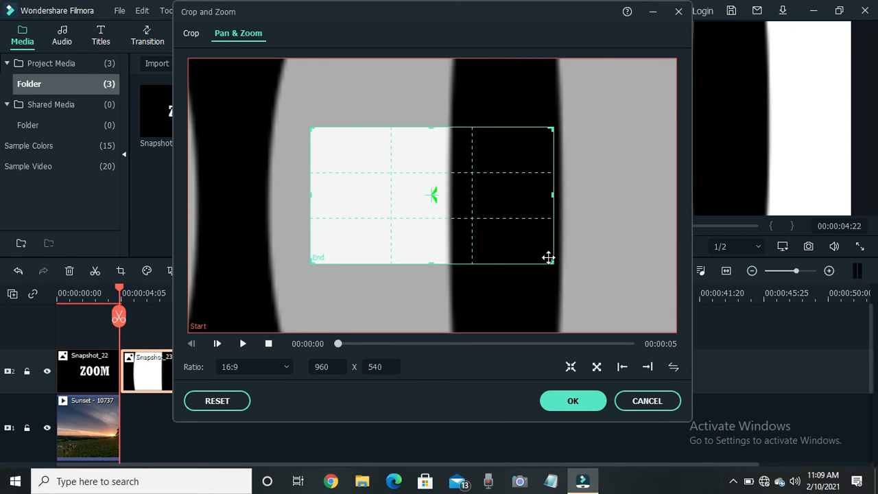
pyautogui.moveTo(549, 259); pyautogui.dragTo(444, 205)
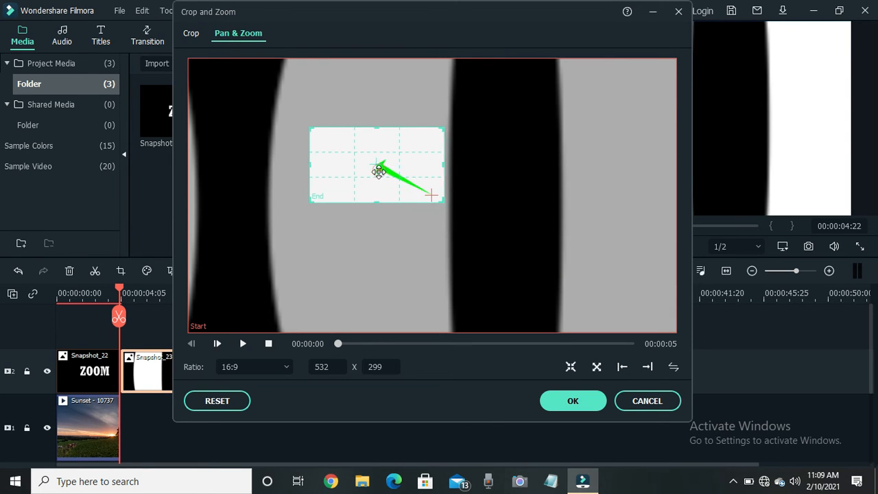
pyautogui.moveTo(377, 168); pyautogui.dragTo(379, 193)
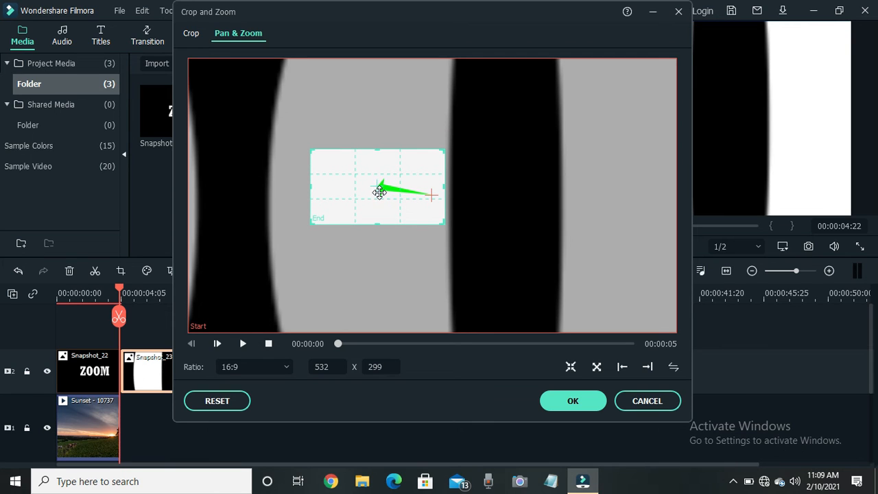
pyautogui.click(559, 402)
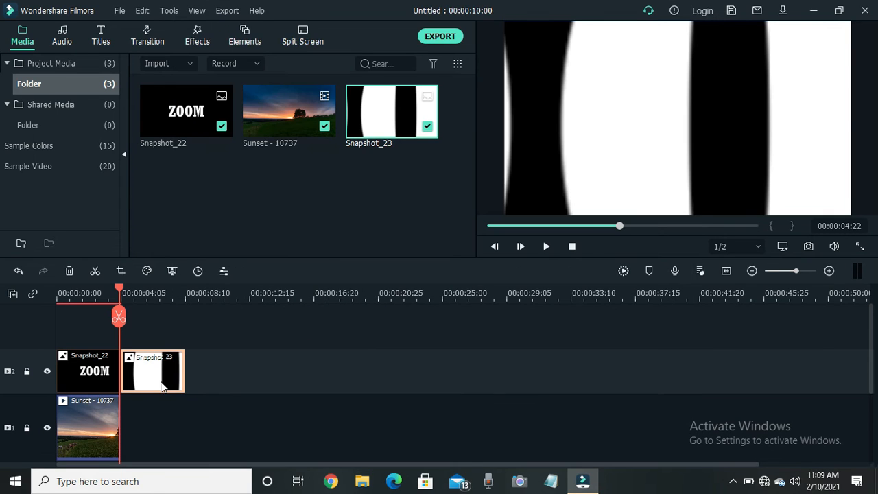
# - Set the duration of the second snapshot clip to 00:00:00:10
pyautogui.rightClick(161, 381)
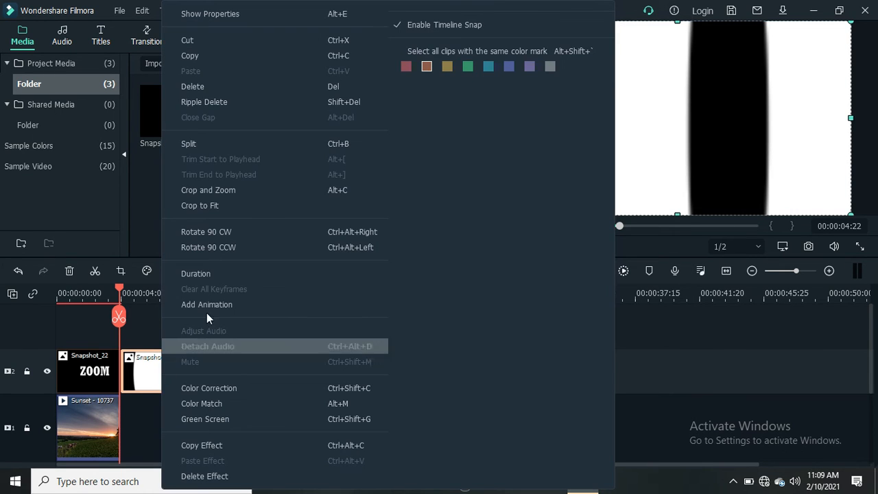
pyautogui.click(232, 275)
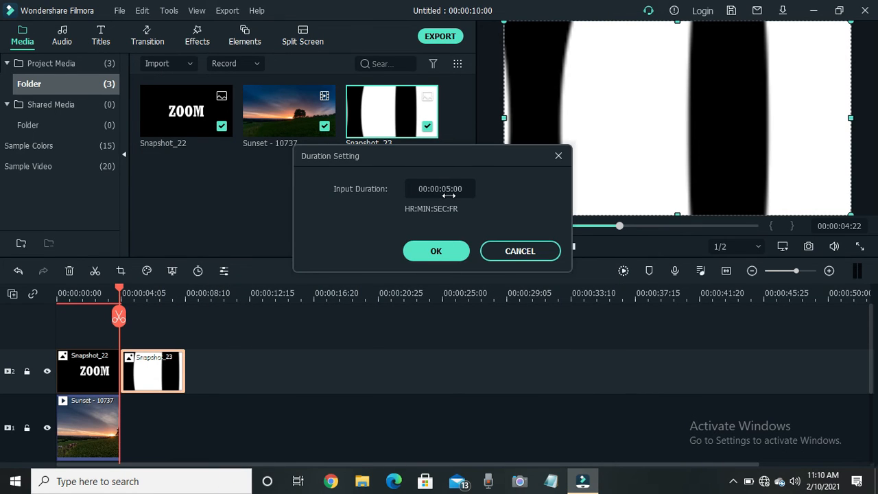
pyautogui.click(453, 188)
pyautogui.click(450, 189)
pyautogui.press('BackSpace')
pyautogui.write('0')
pyautogui.press('BackSpace')
pyautogui.press('BackSpace')
pyautogui.write('10')
pyautogui.click(443, 257)
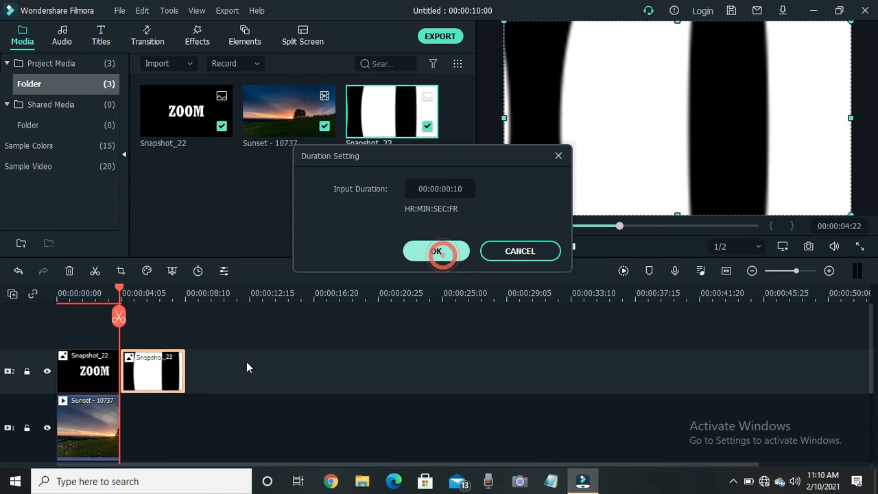
# - Set the duration of the ZOOM snapshot clip to 00:00:03:00
pyautogui.rightClick(90, 370)
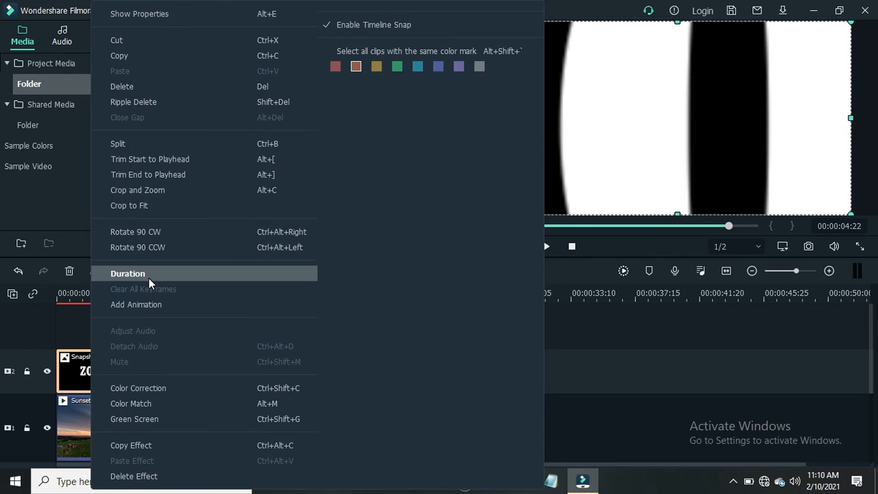
pyautogui.click(149, 278)
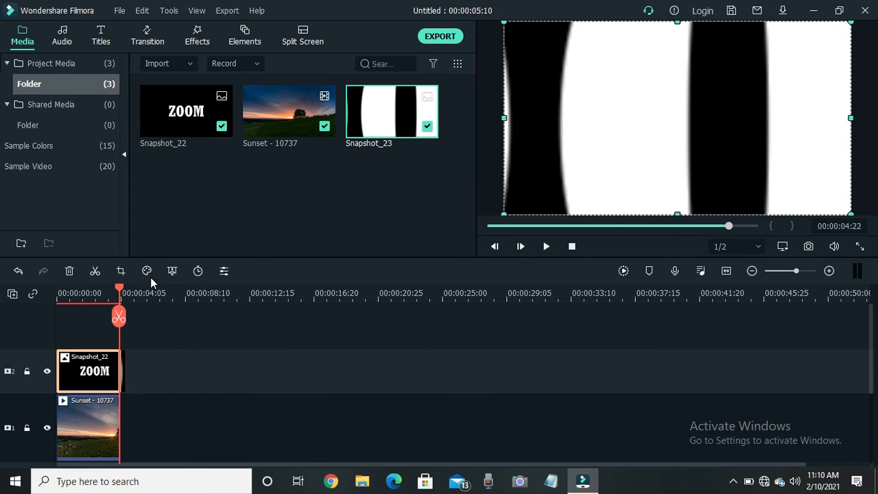
pyautogui.click(453, 192)
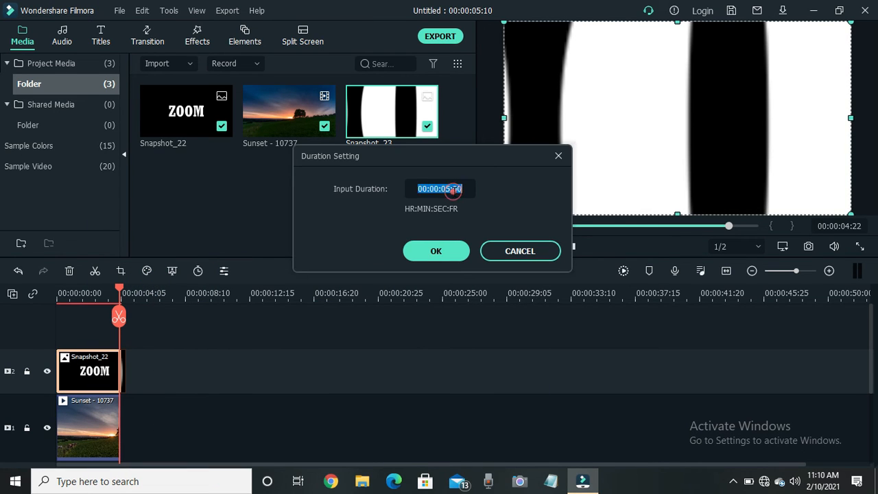
pyautogui.click(448, 188)
pyautogui.press('BackSpace')
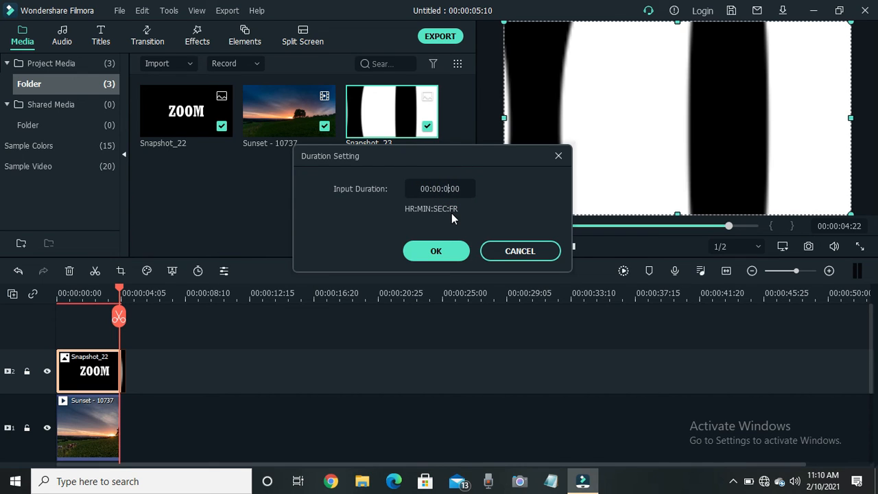
pyautogui.write('3')
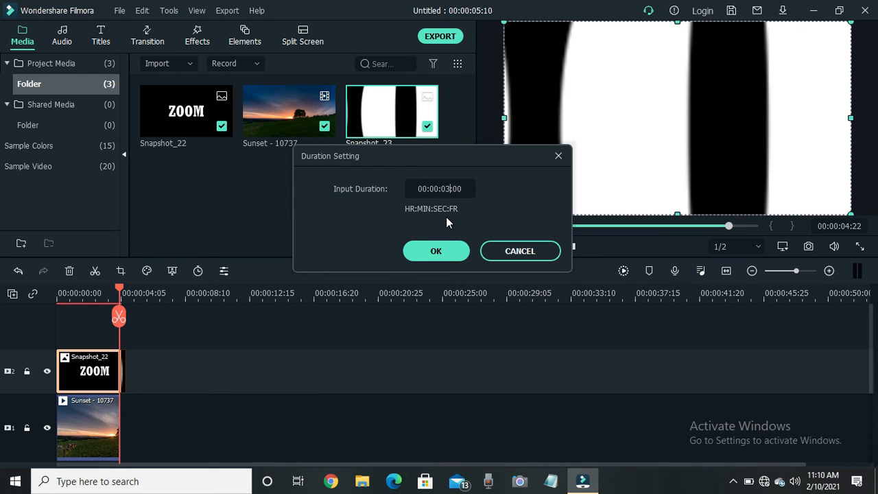
pyautogui.click(433, 253)
# - Trim the end of the Sunset clip to 00:00:03:10, level with the snapshot clips, and return the playhead to the start
pyautogui.click(103, 411)
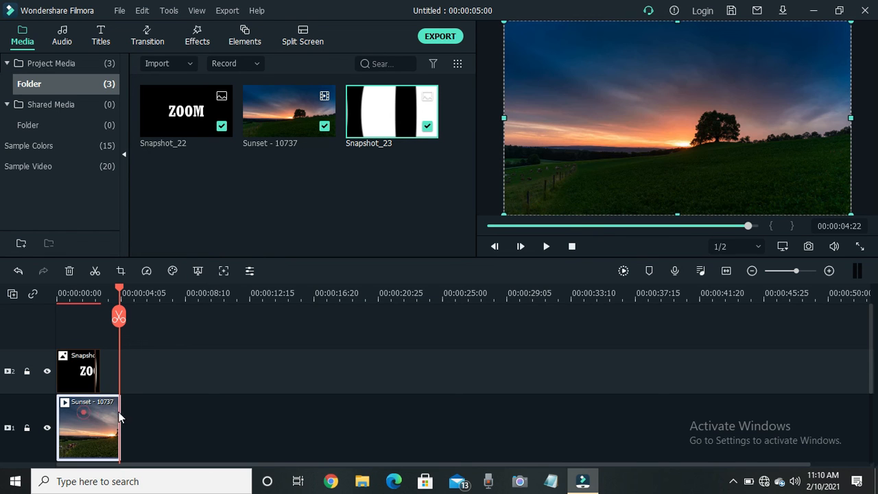
pyautogui.moveTo(119, 416); pyautogui.dragTo(99, 417)
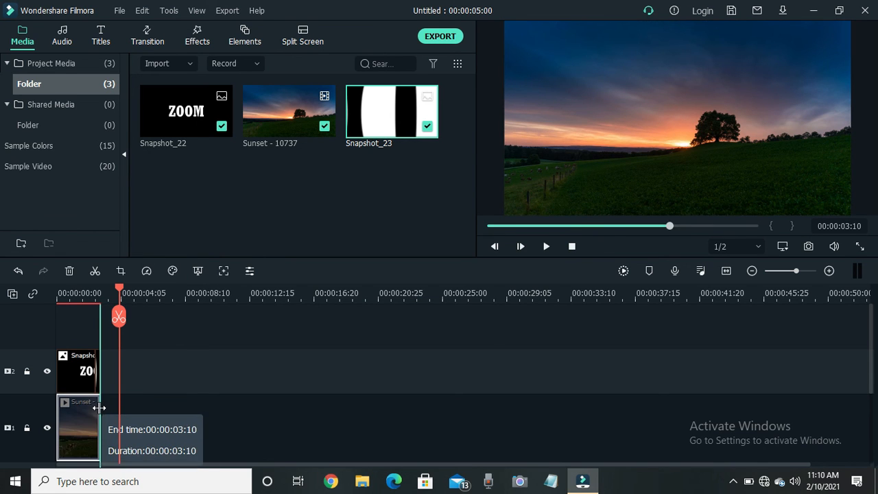
pyautogui.moveTo(121, 292); pyautogui.dragTo(58, 301)
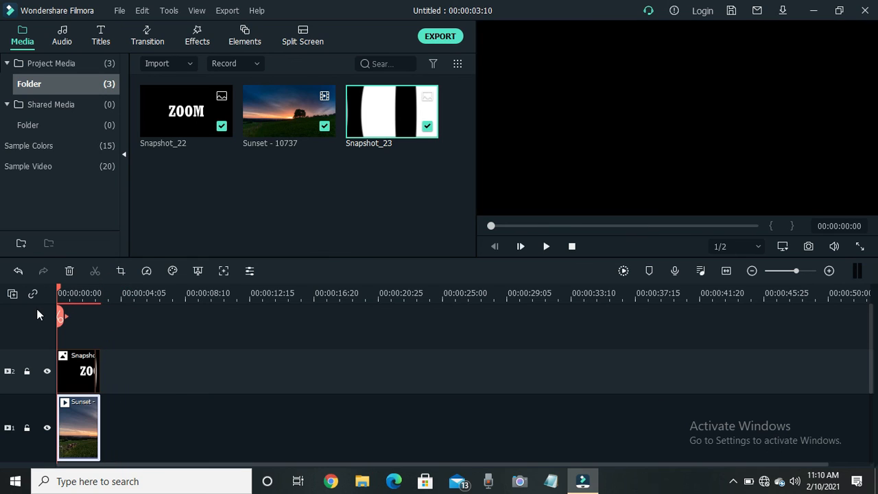
# - Set the blending mode of the ZOOM snapshot clip to Multiply
pyautogui.doubleClick(82, 370)
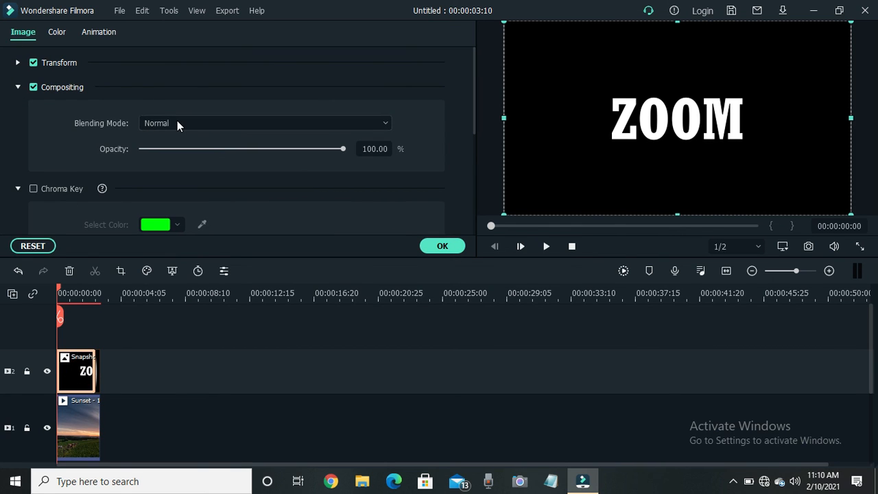
pyautogui.click(177, 122)
pyautogui.click(189, 189)
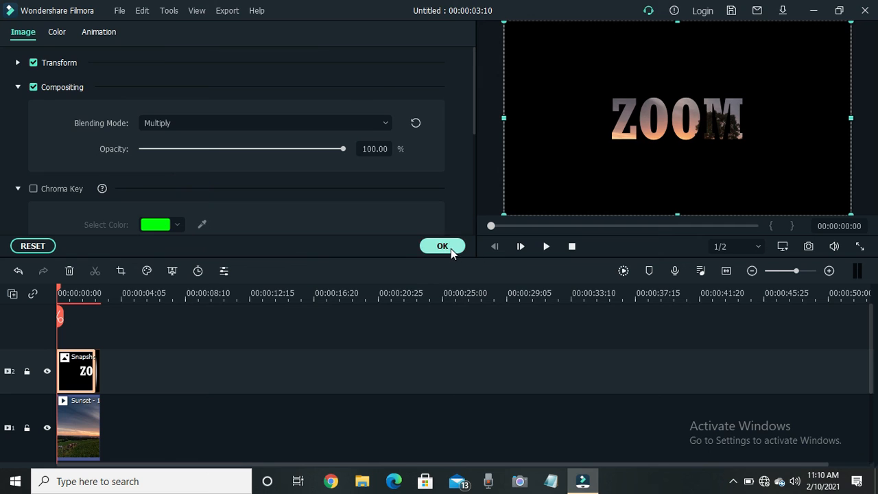
pyautogui.click(442, 246)
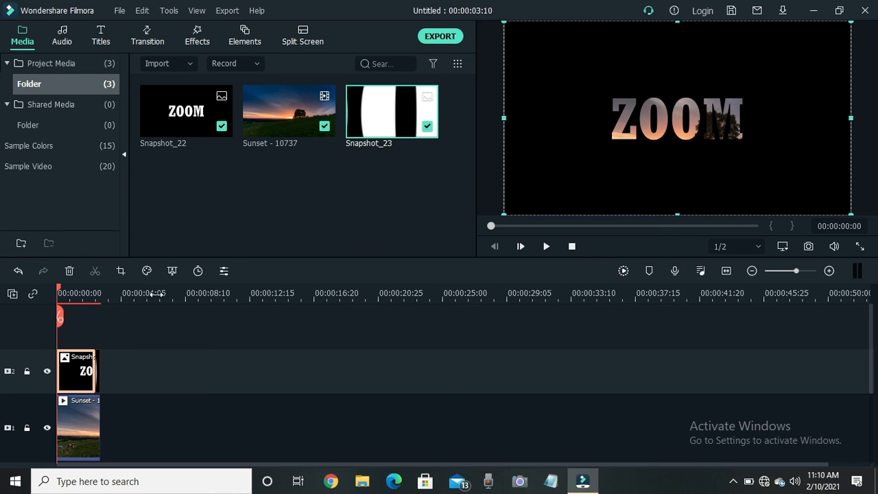
# - Set the blending mode of the short second snapshot clip to Multiply as well
pyautogui.moveTo(157, 293); pyautogui.dragTo(154, 295)
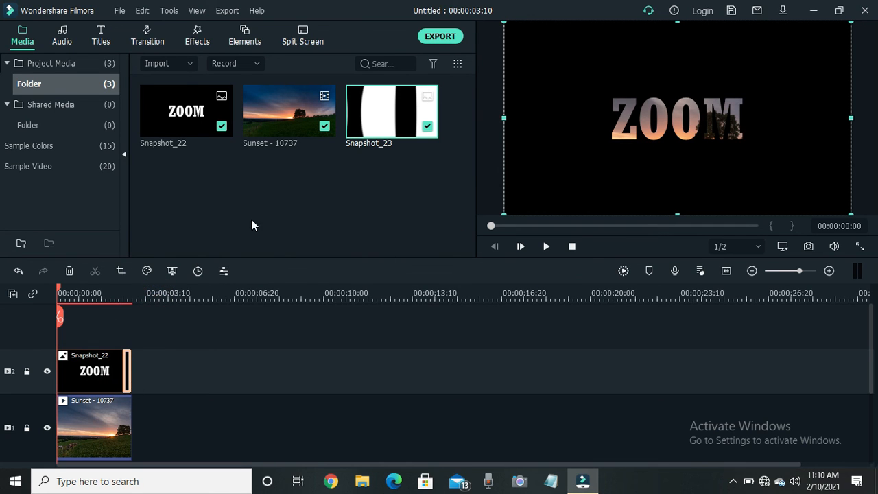
pyautogui.doubleClick(128, 362)
pyautogui.click(182, 123)
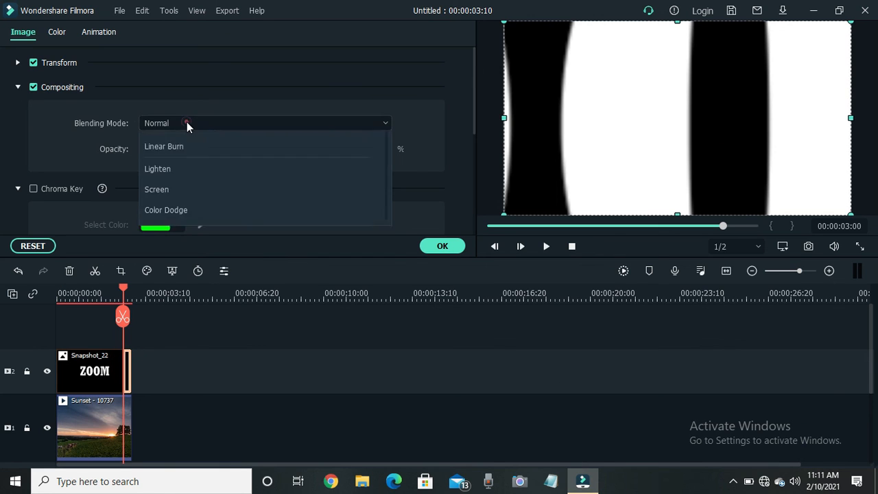
pyautogui.click(204, 190)
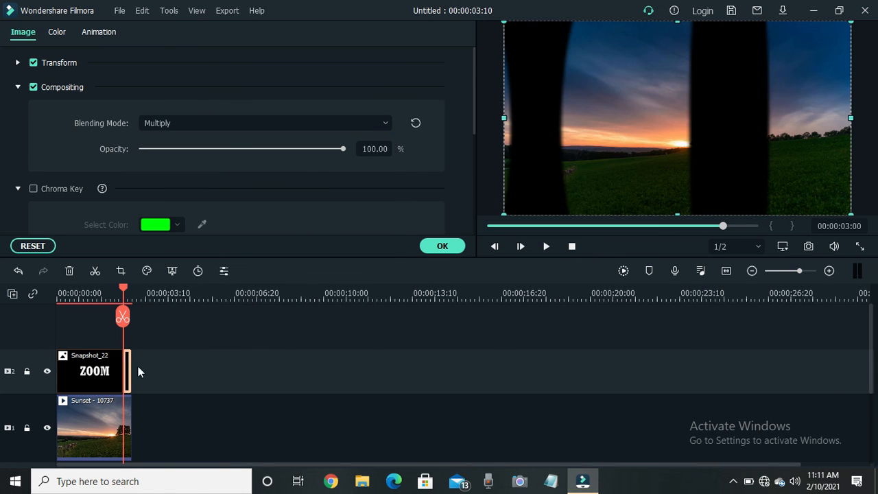
pyautogui.click(436, 248)
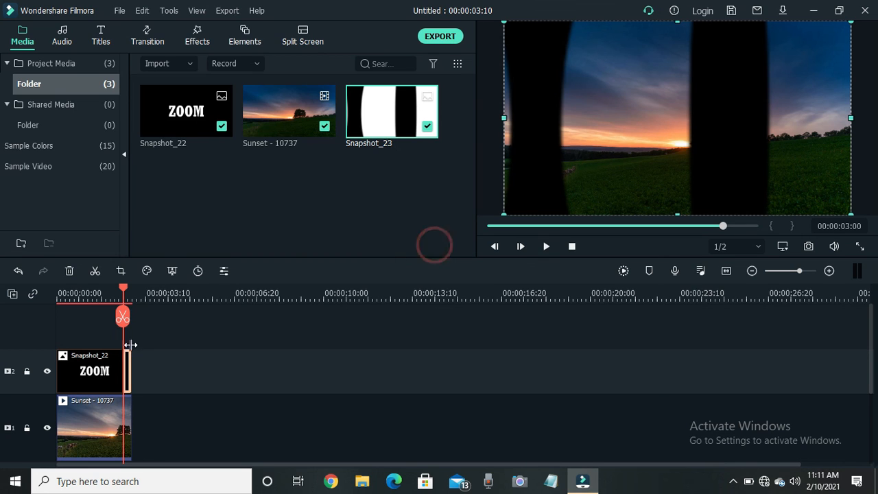
# - Play the timeline from the start to preview the zoom-through text effect
pyautogui.moveTo(123, 289); pyautogui.dragTo(44, 283)
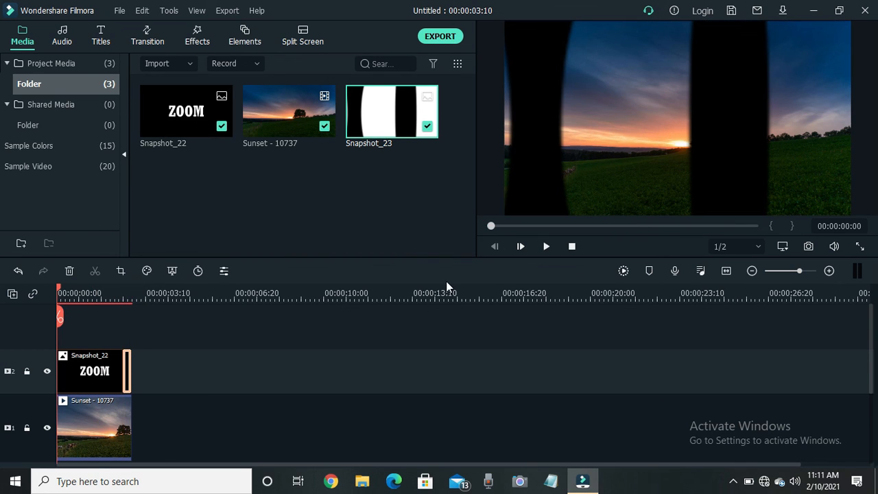
pyautogui.click(547, 247)
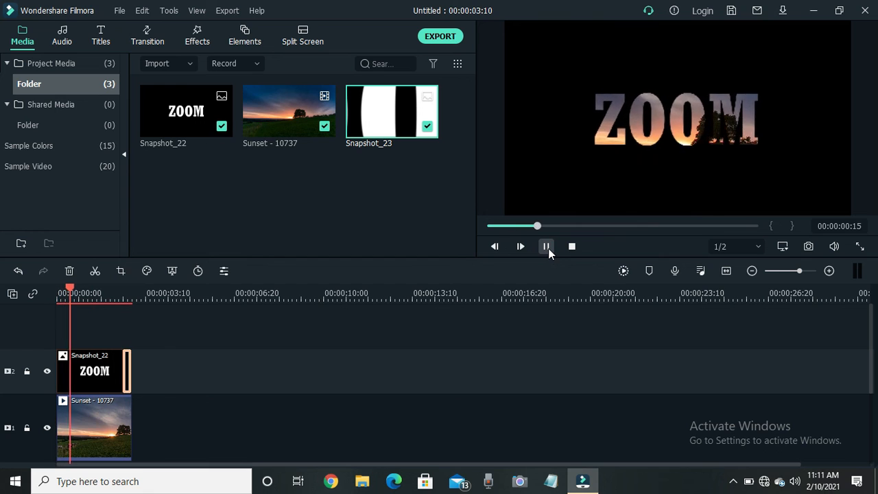